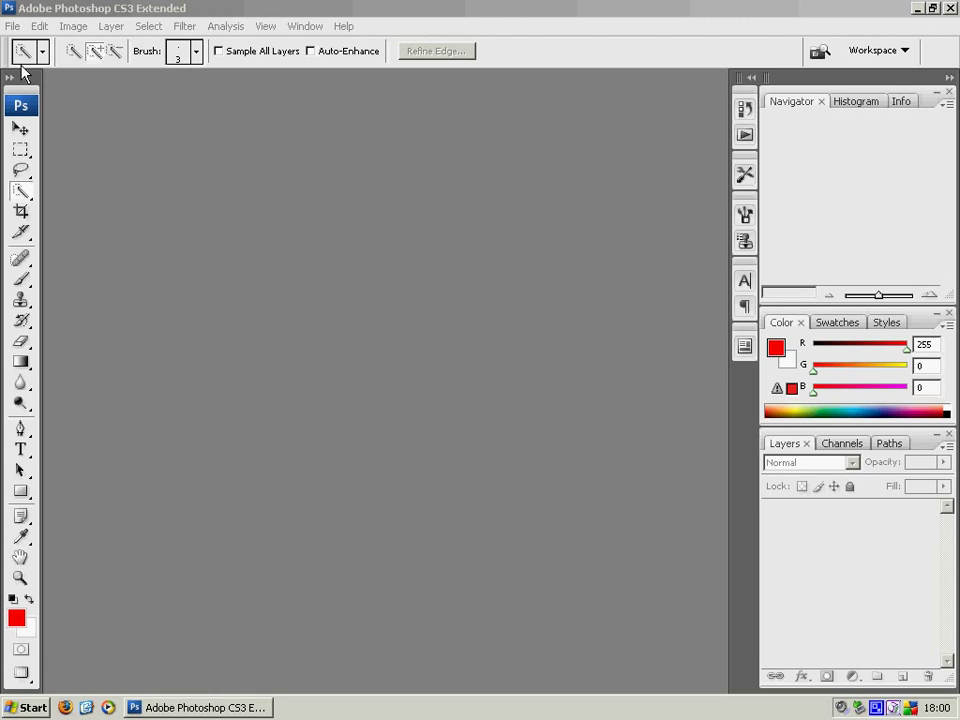
# Open grace.psd from the File > Open Recent list
pyautogui.click(14, 27)
pyautogui.moveTo(62, 127)
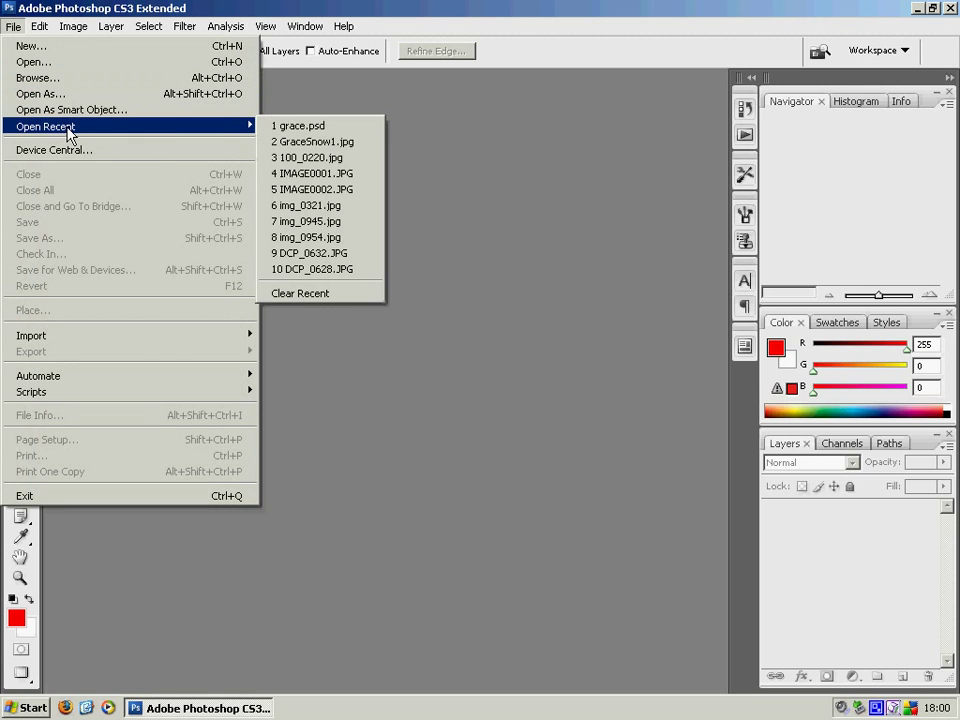
pyautogui.click(352, 135)
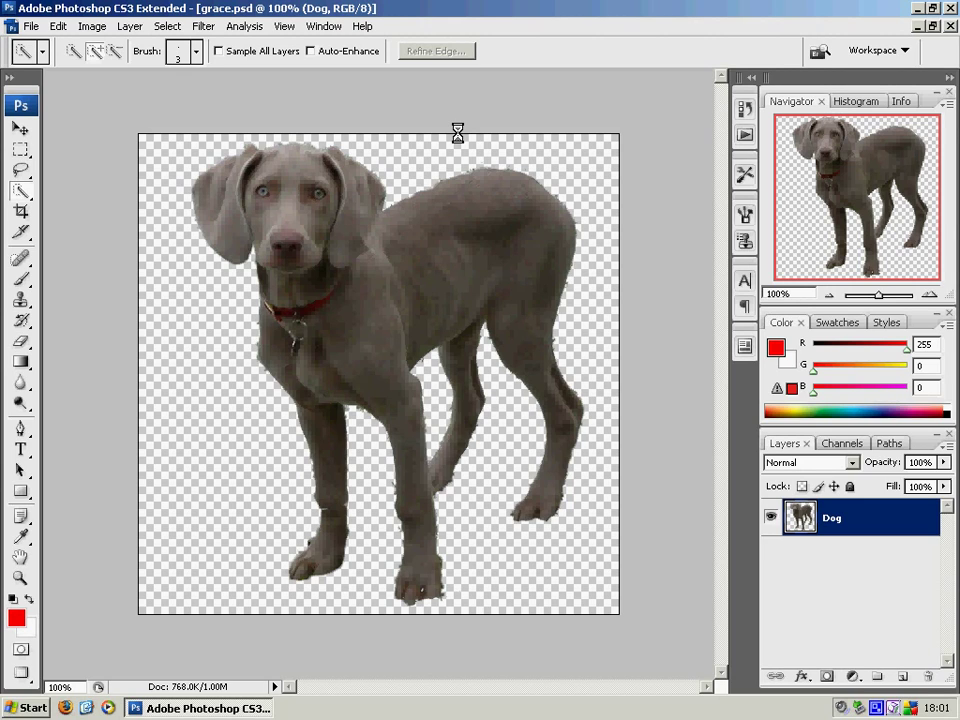
pyautogui.click(62, 28)
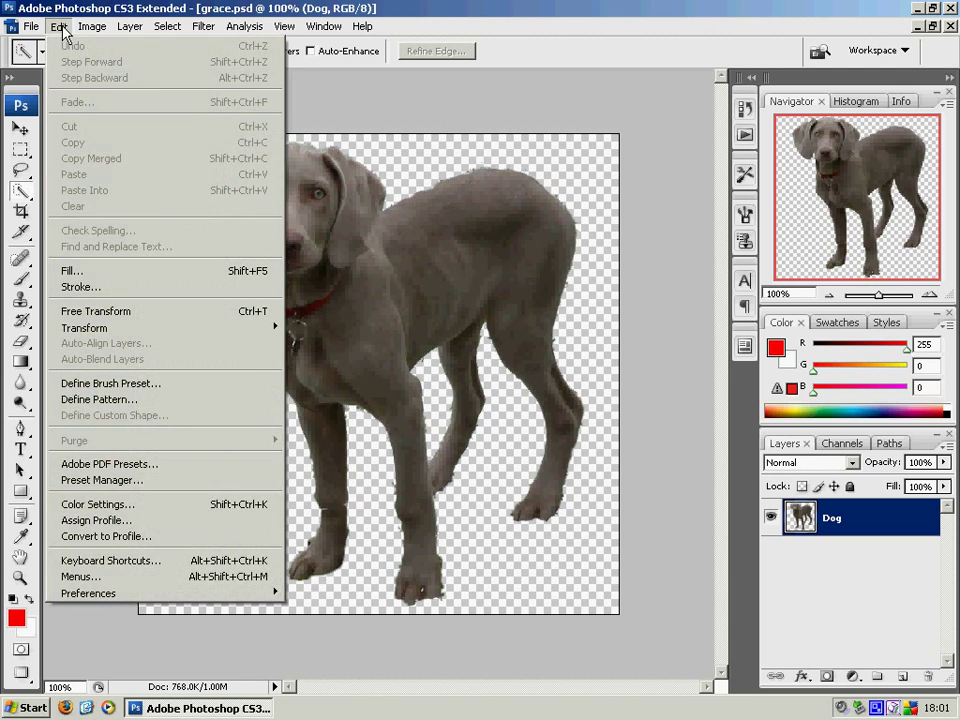
pyautogui.moveTo(92, 27)
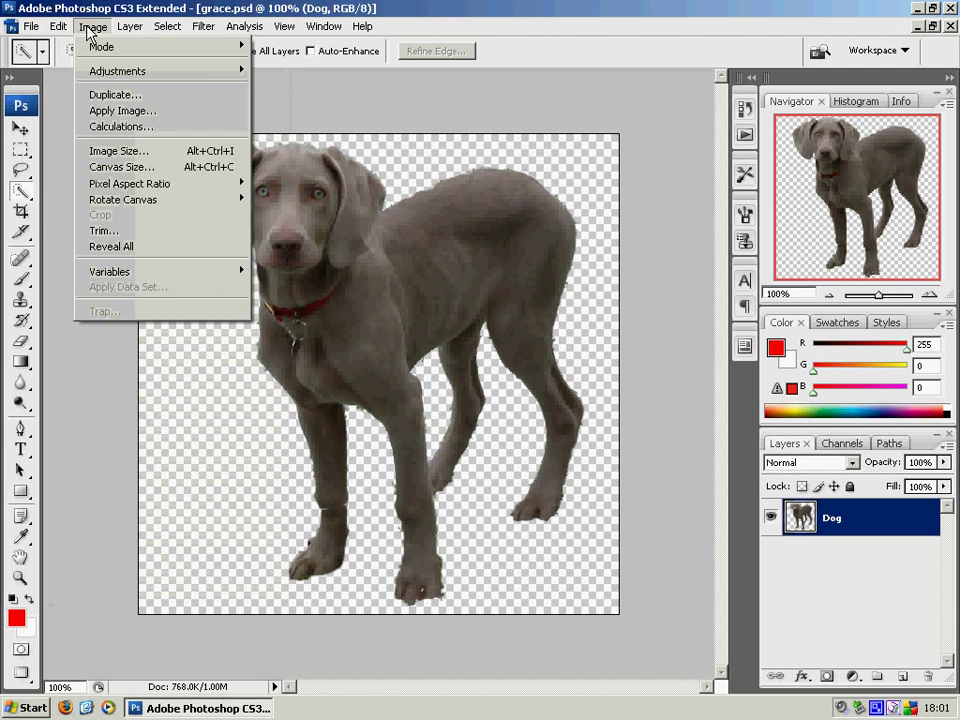
pyautogui.click(150, 152)
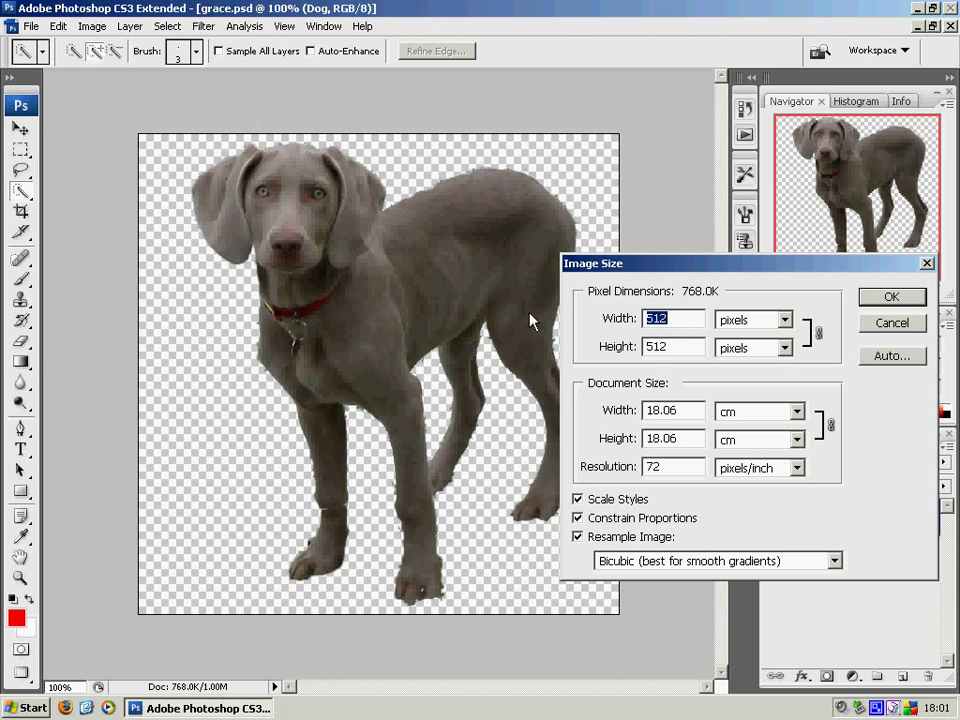
pyautogui.doubleClick(679, 346)
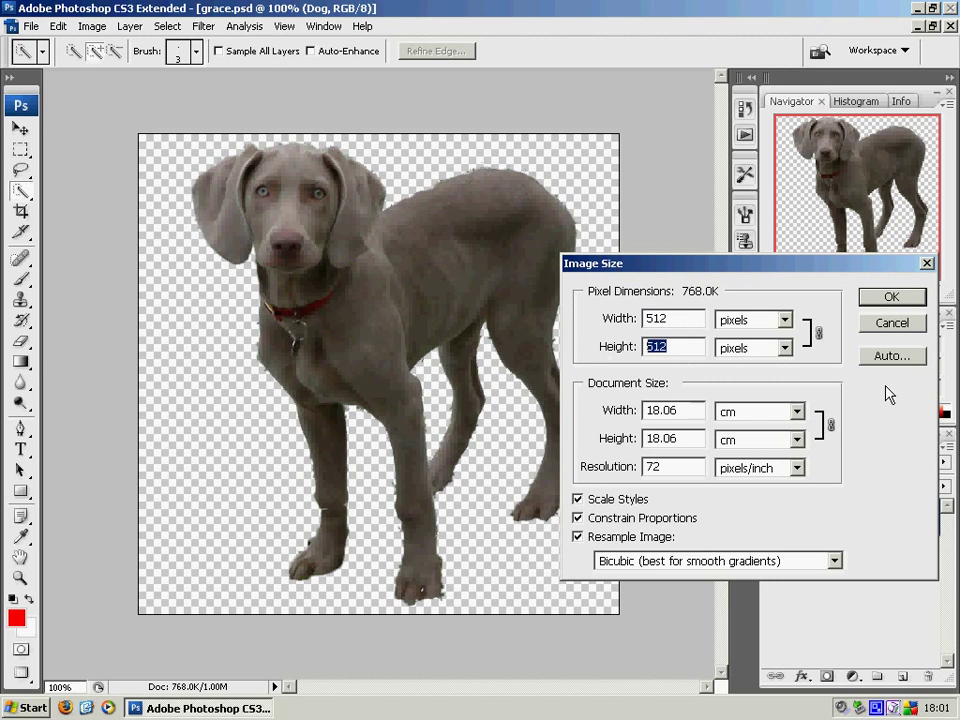
pyautogui.click(904, 326)
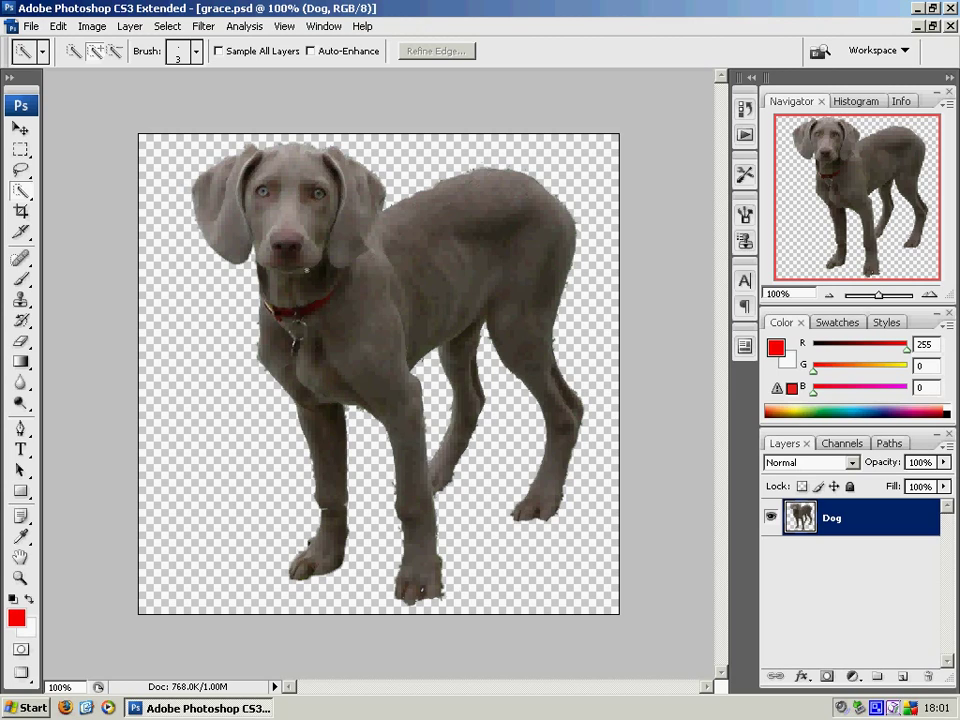
# Duplicate the Dog layer as 'Dog copy' from its right-click menu
pyautogui.rightClick(843, 525)
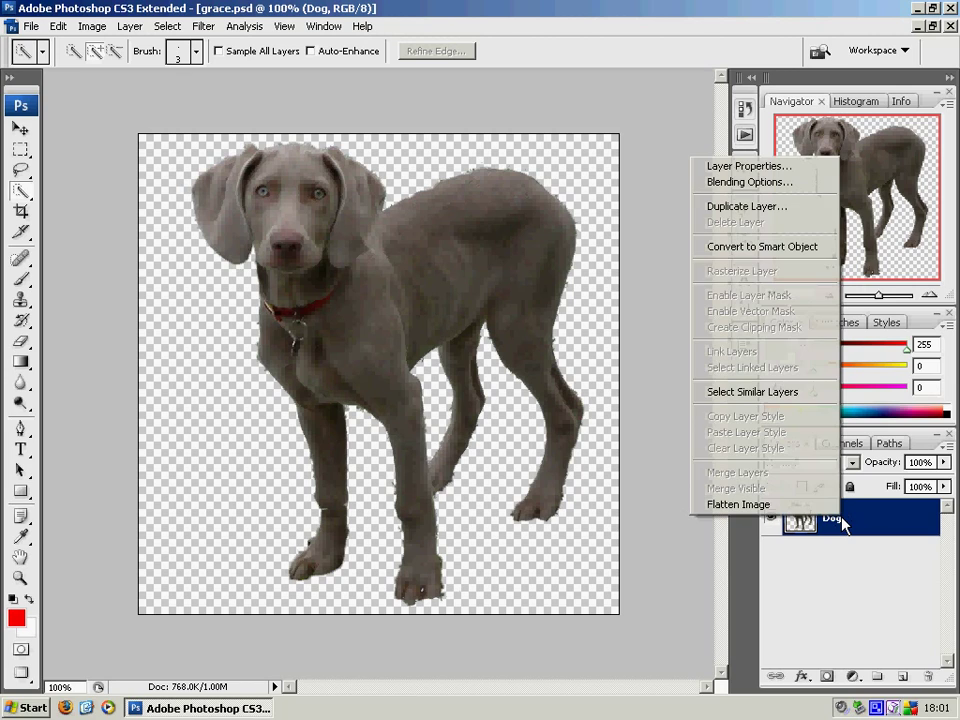
pyautogui.click(760, 206)
pyautogui.click(903, 344)
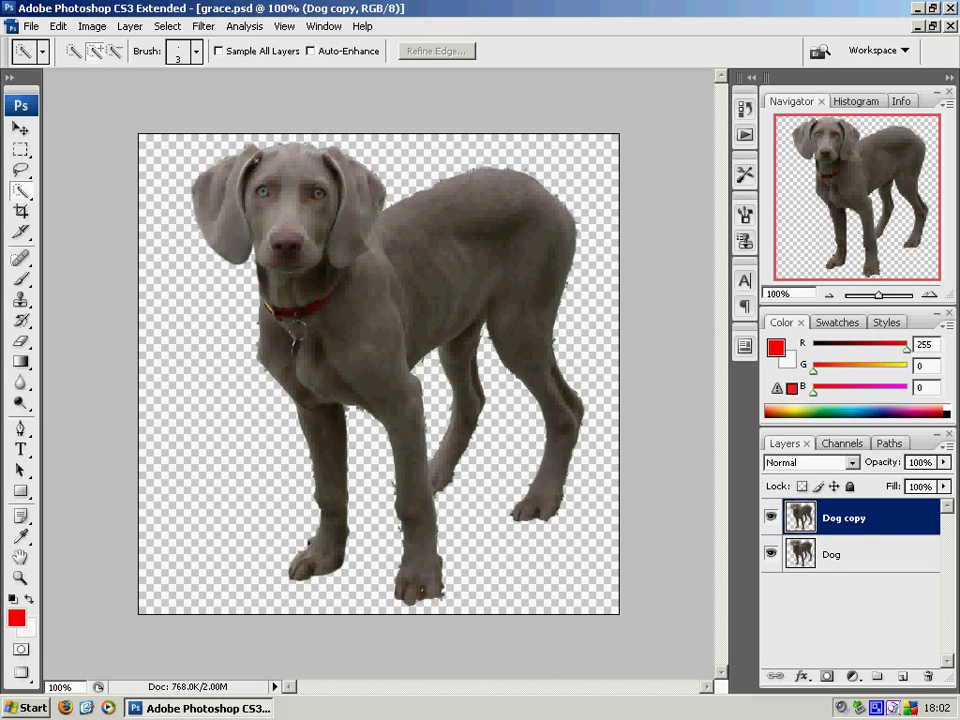
# Desaturate the Dog copy layer to grayscale with Image > Adjustments > Desaturate
pyautogui.click(59, 27)
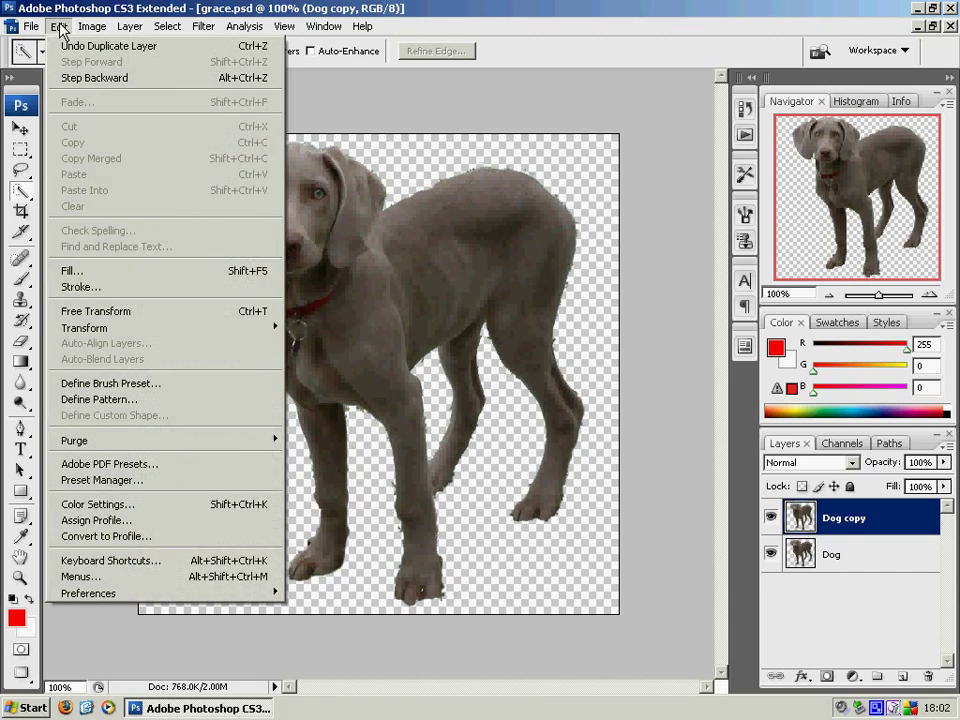
pyautogui.moveTo(96, 27)
pyautogui.moveTo(122, 72)
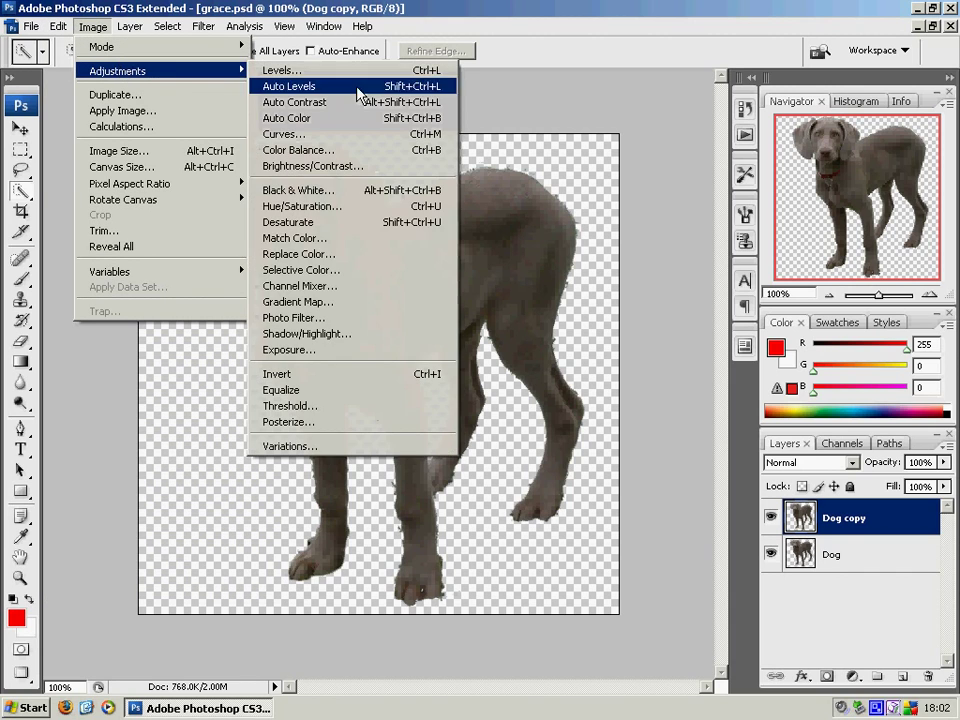
pyautogui.click(396, 222)
pyautogui.click(94, 27)
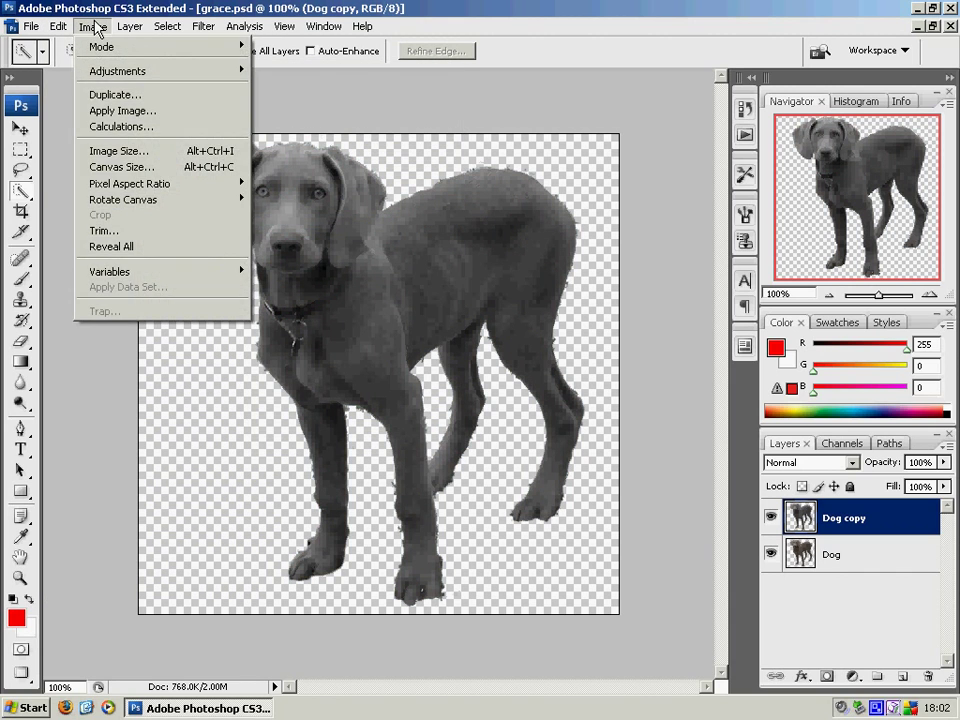
# Apply Curves with the black point at input 251, output 0, turning Dog copy into a black silhouette
pyautogui.moveTo(142, 72)
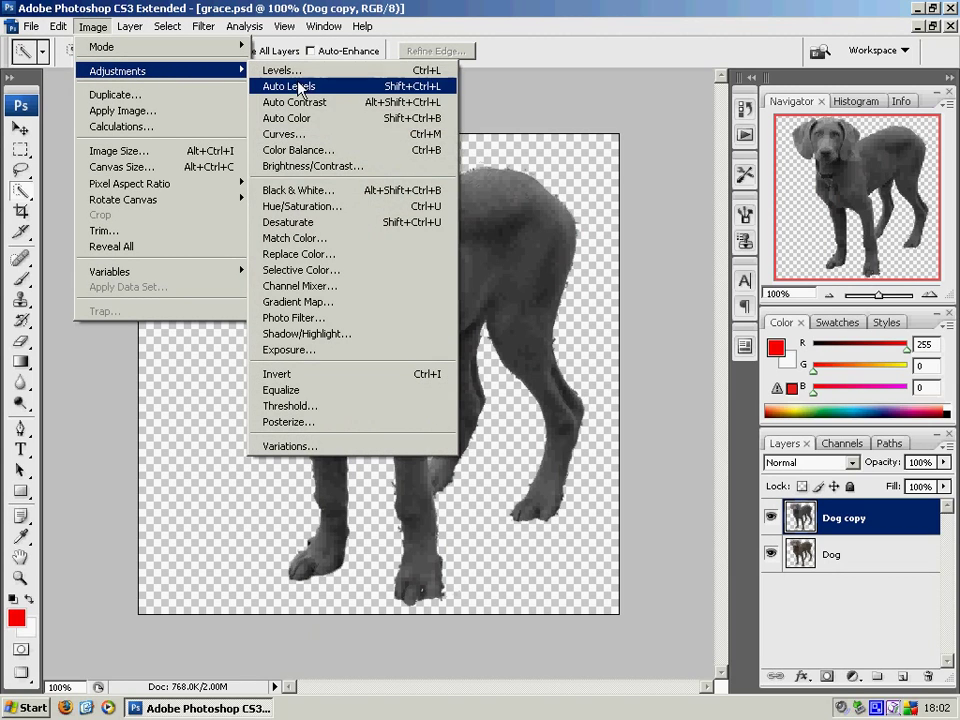
pyautogui.click(332, 143)
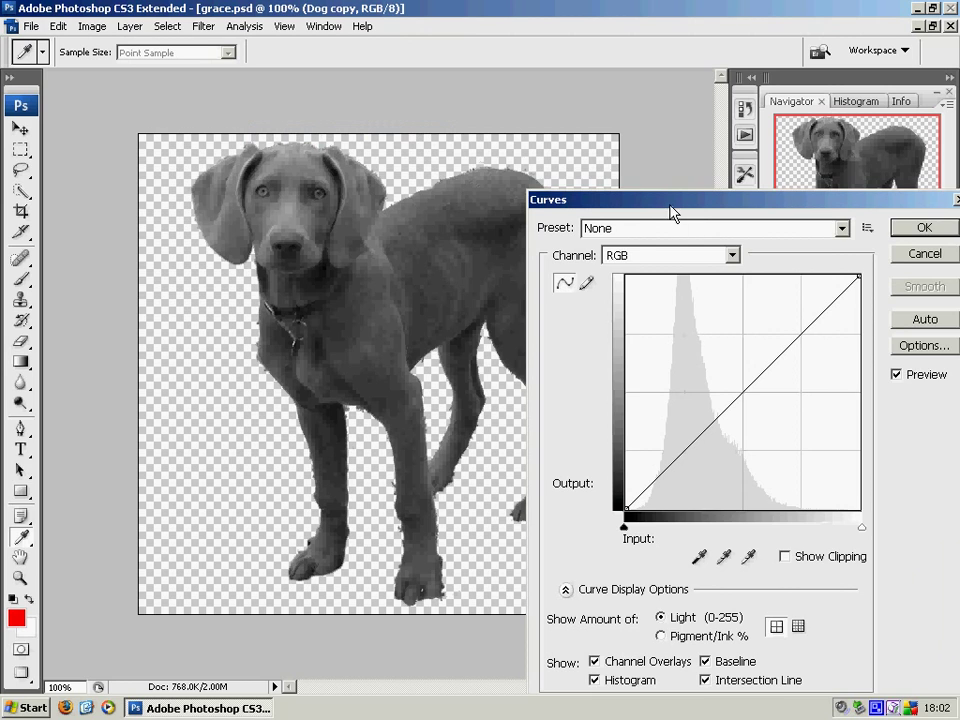
pyautogui.moveTo(671, 200); pyautogui.dragTo(627, 173)
pyautogui.moveTo(582, 499); pyautogui.dragTo(825, 498)
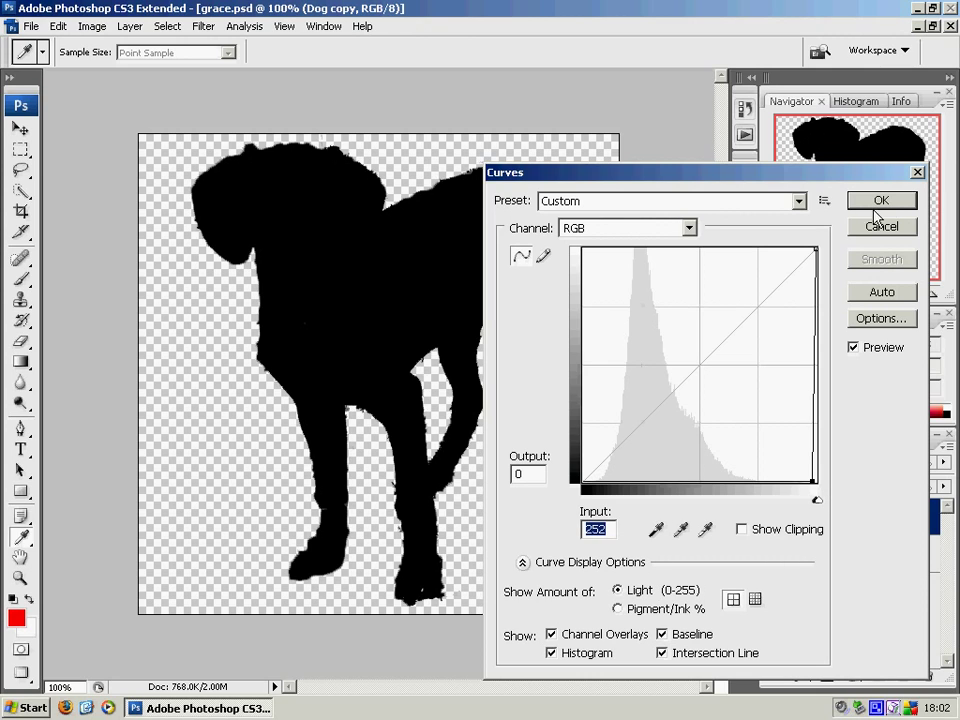
pyautogui.click(610, 530)
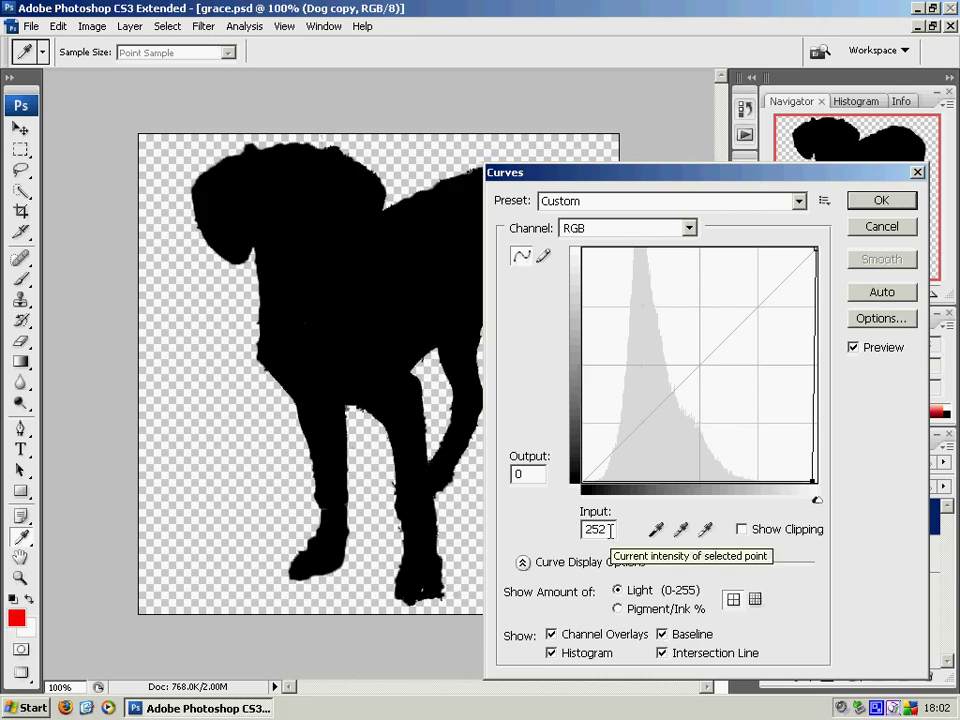
pyautogui.press('BackSpace')
pyautogui.write('1')
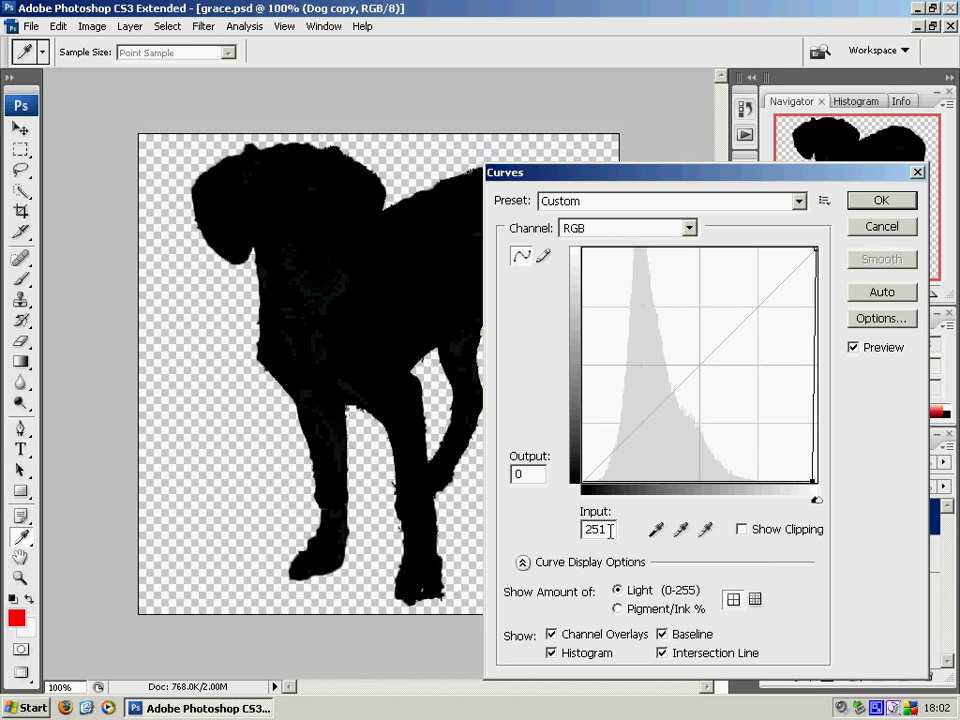
pyautogui.click(884, 202)
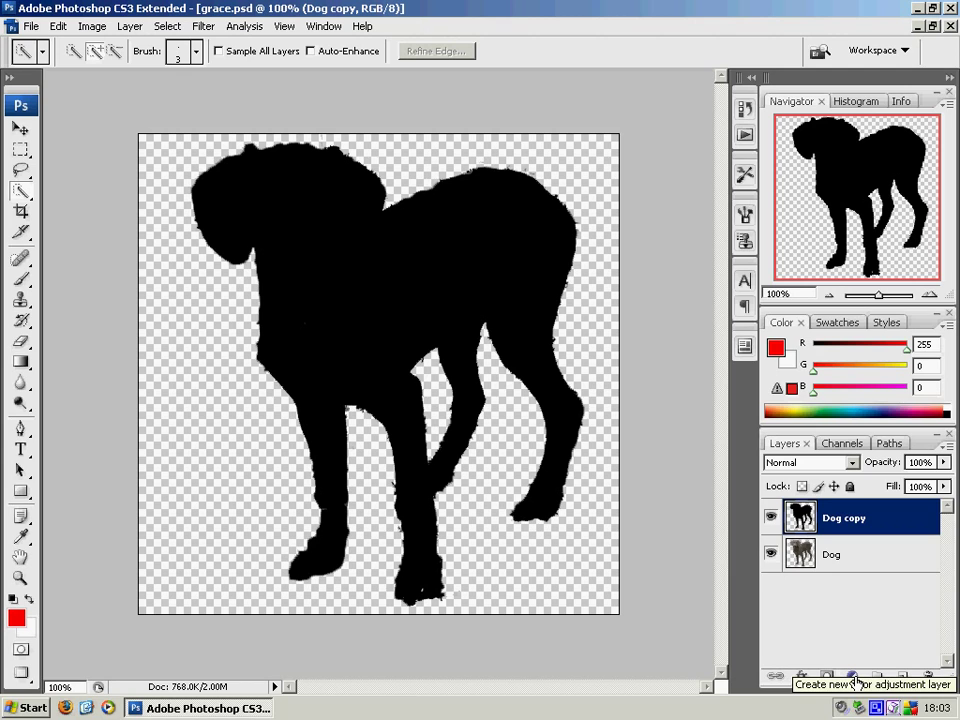
# Add a Solid Color fill layer, Color Fill 1, in pure white #ffffff
pyautogui.click(856, 681)
pyautogui.click(766, 392)
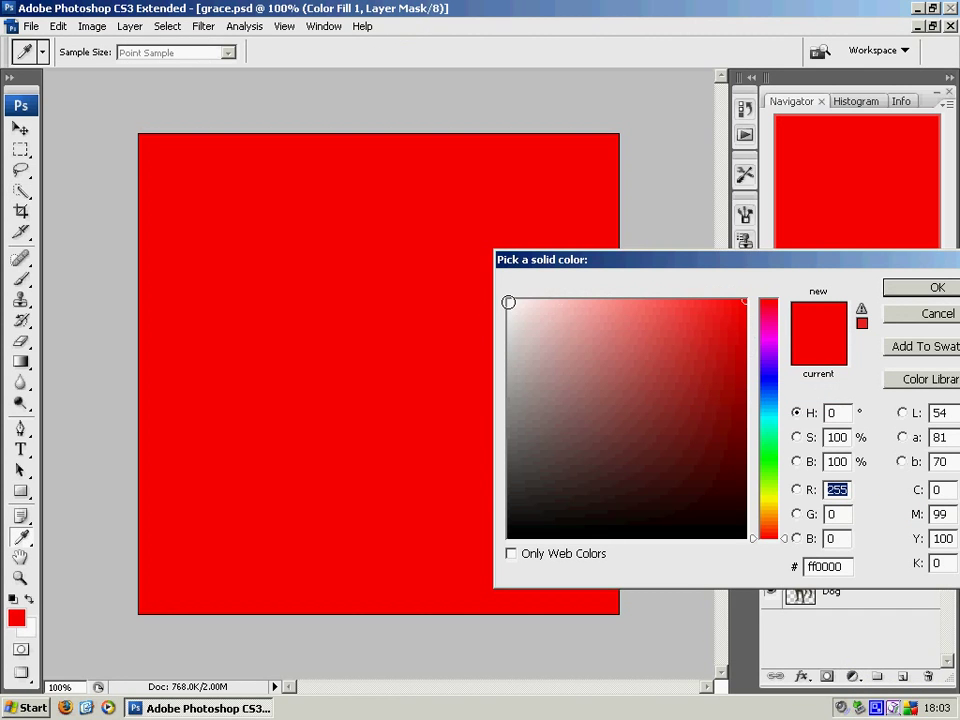
pyautogui.click(508, 302)
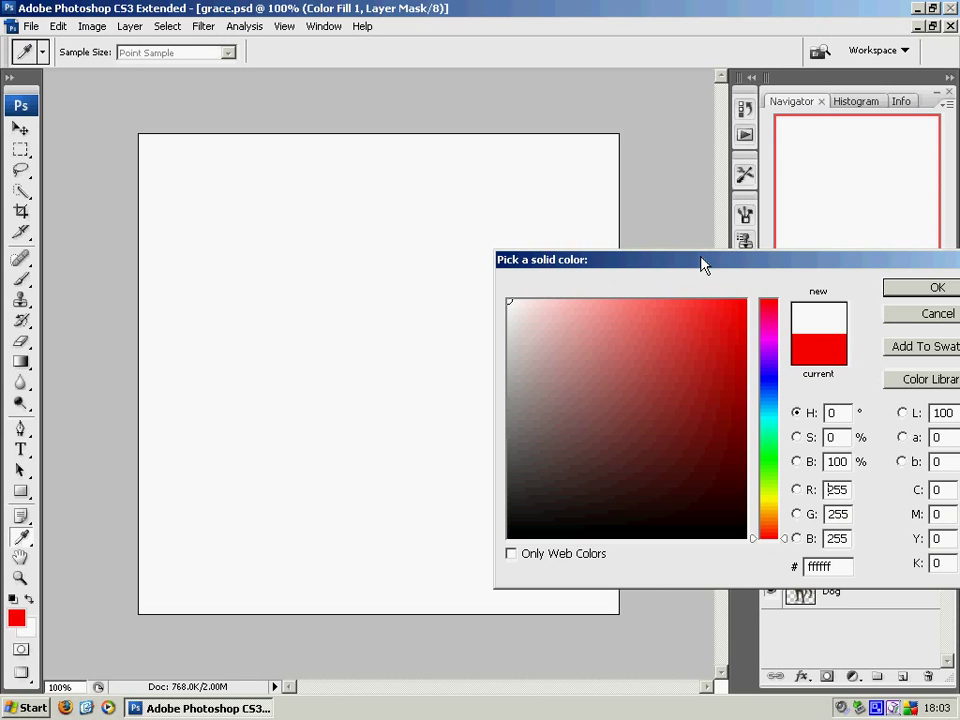
pyautogui.moveTo(703, 264); pyautogui.dragTo(432, 243)
pyautogui.click(636, 272)
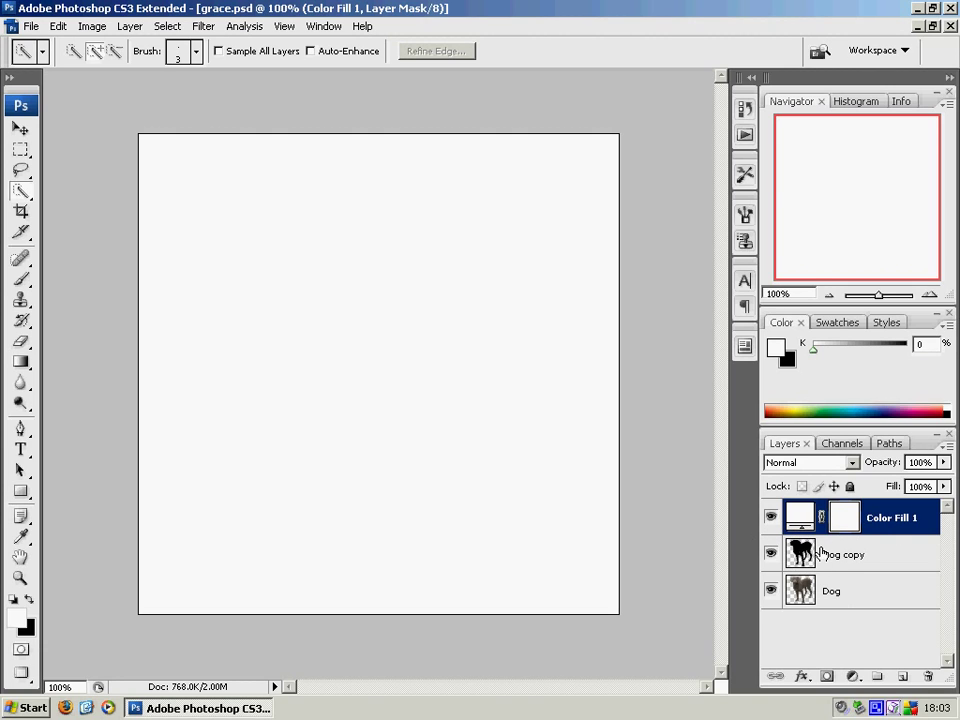
# Move Color Fill 1 below Dog copy and select both layers together
pyautogui.moveTo(885, 521); pyautogui.dragTo(887, 573)
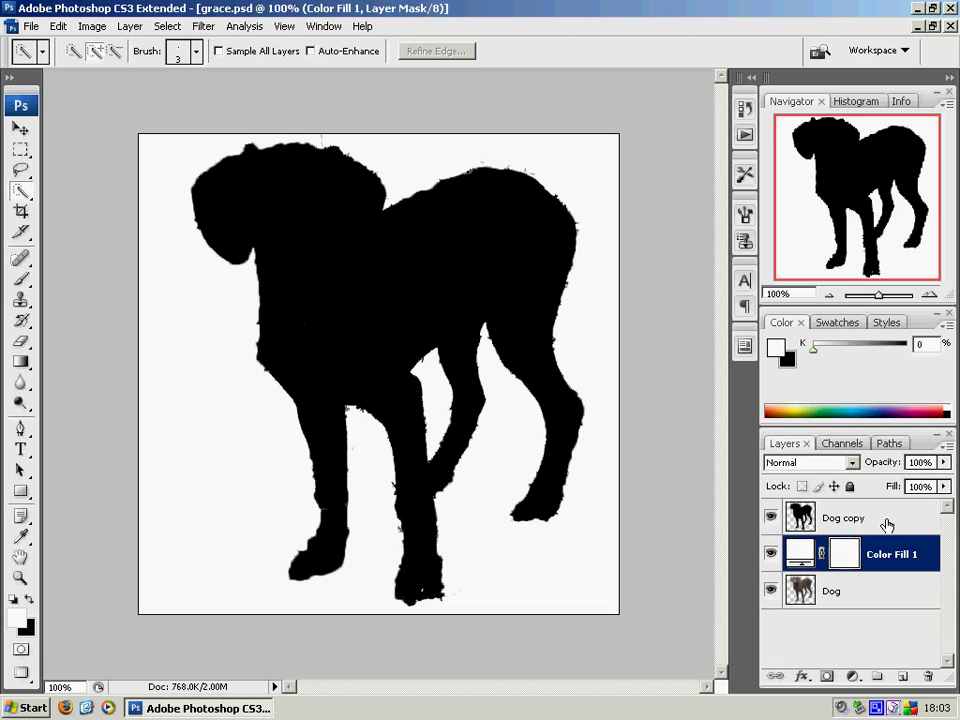
pyautogui.keyDown('shift'); pyautogui.click(880, 519); pyautogui.keyUp('shift')
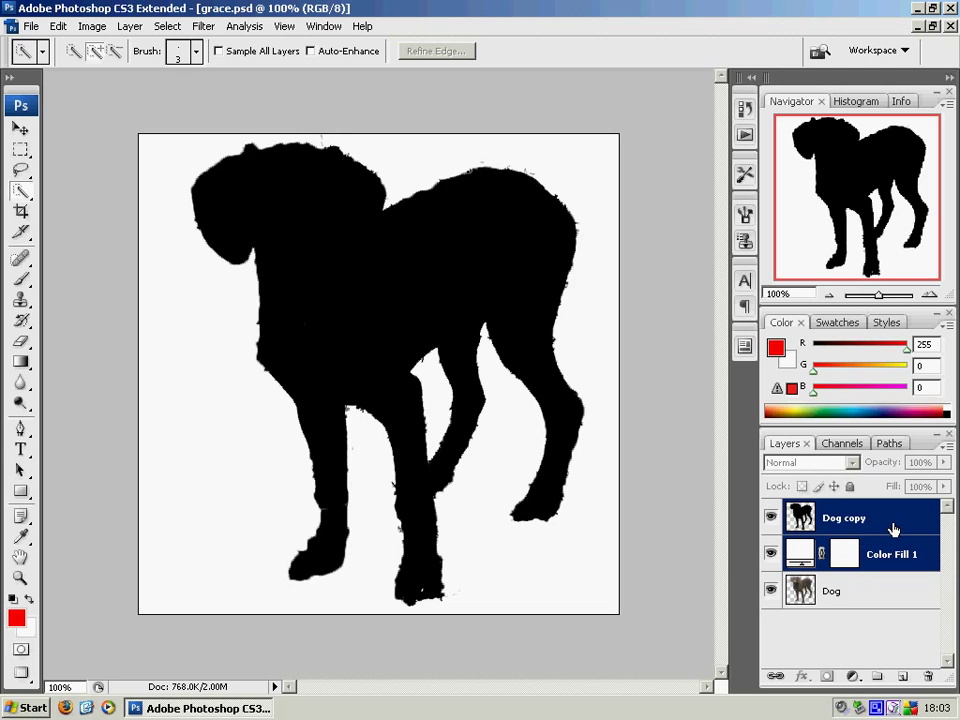
# Merge the selected Dog copy and Color Fill 1 layers using the Layers panel menu
pyautogui.click(949, 448)
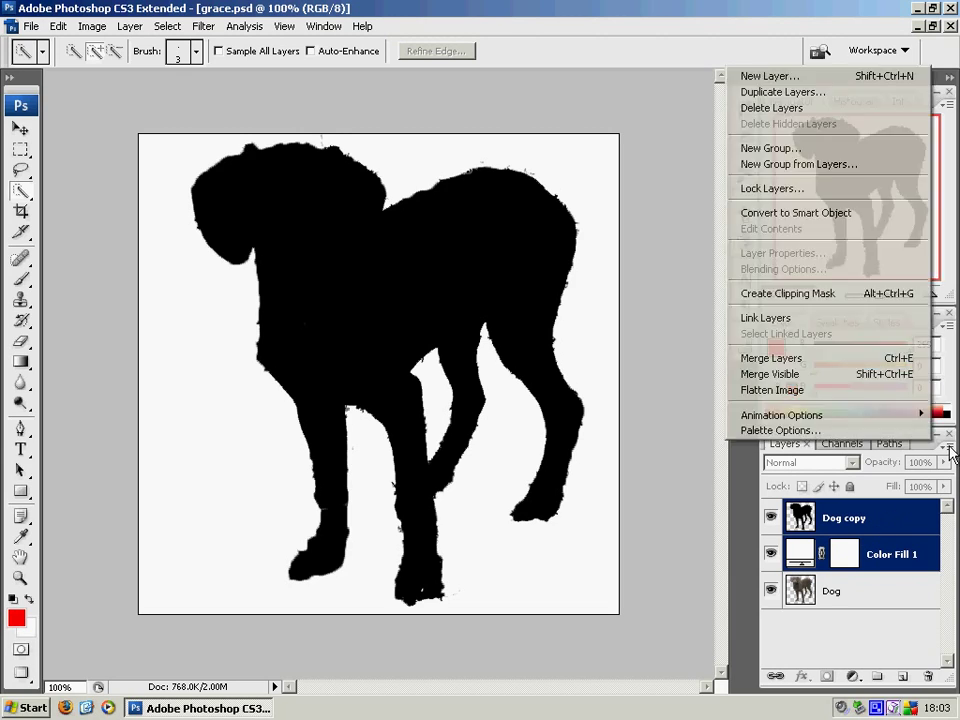
pyautogui.click(788, 358)
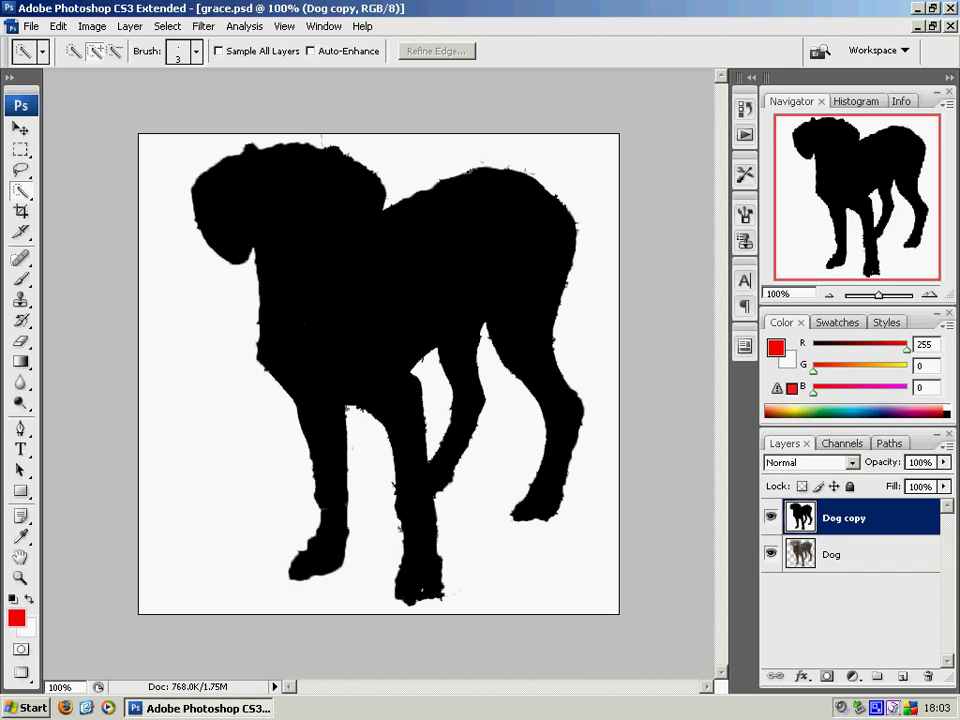
# Invert Dog copy with Ctrl+I to get a white dog on black
pyautogui.hotkey('ctrl', 'i')
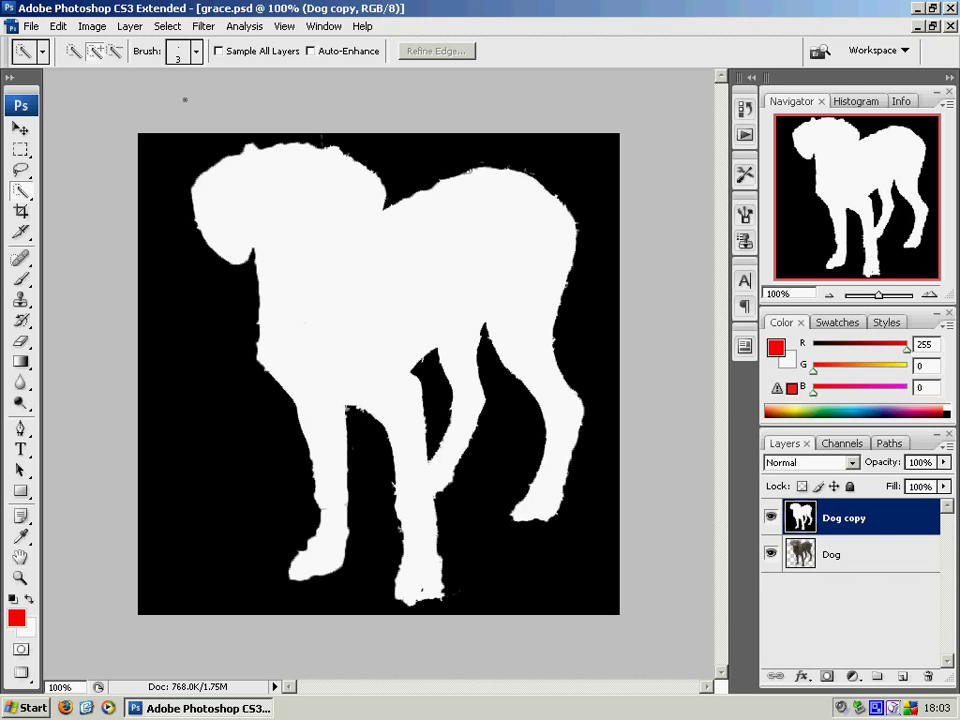
# Select the whole canvas and cut the Dog copy layer's contents
pyautogui.click(60, 27)
pyautogui.moveTo(166, 28)
pyautogui.click(184, 45)
pyautogui.click(60, 28)
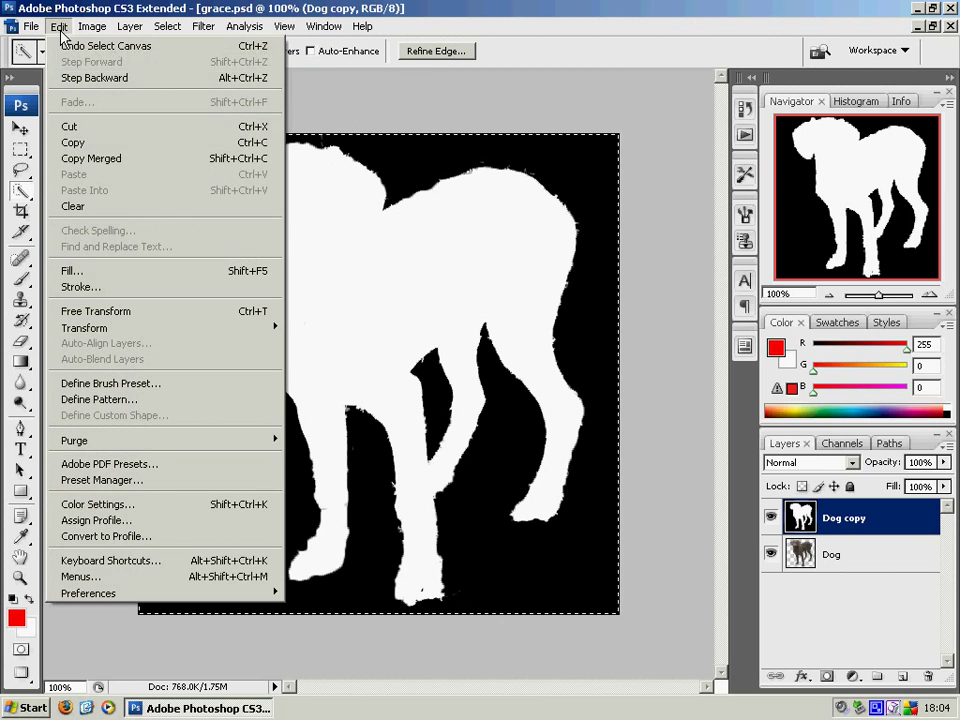
pyautogui.click(88, 124)
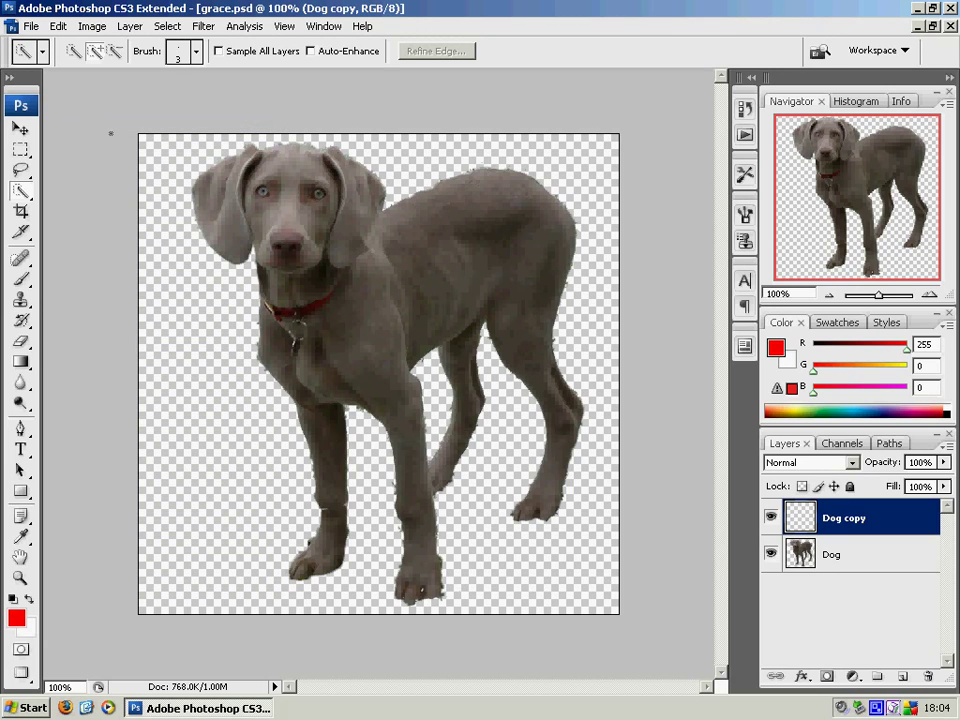
# Create a new Alpha 1 channel and paste the silhouette into it
pyautogui.click(843, 446)
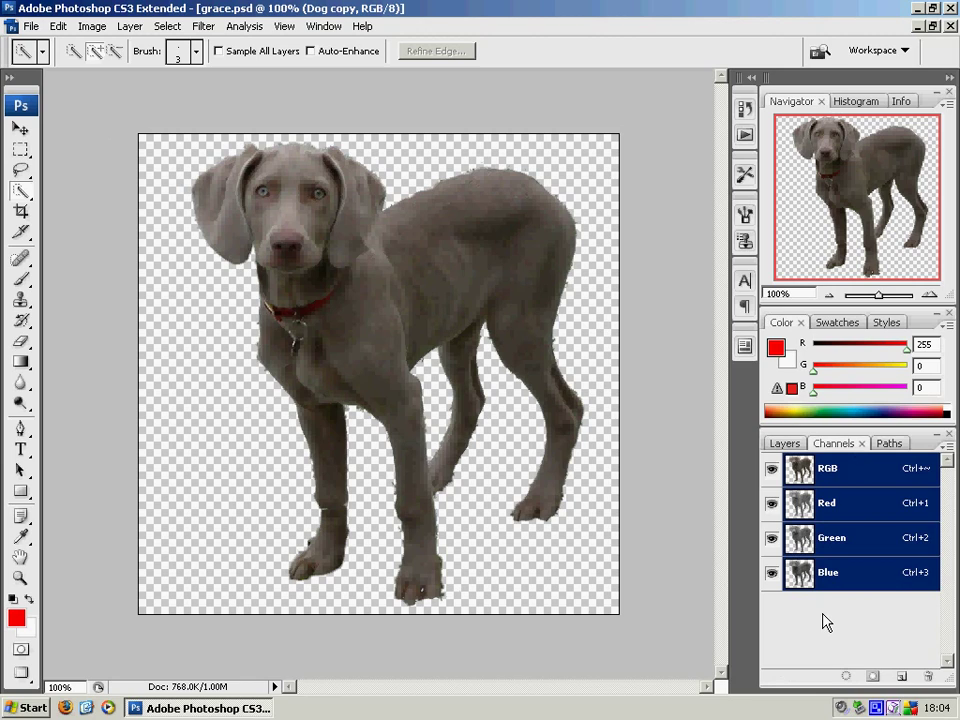
pyautogui.click(901, 677)
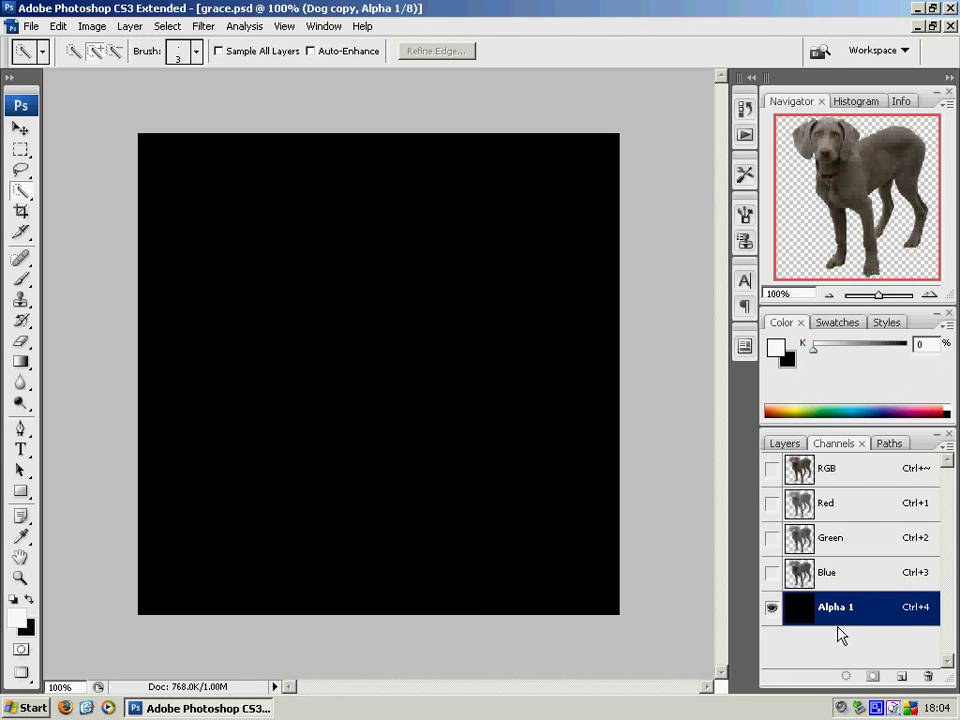
pyautogui.click(59, 26)
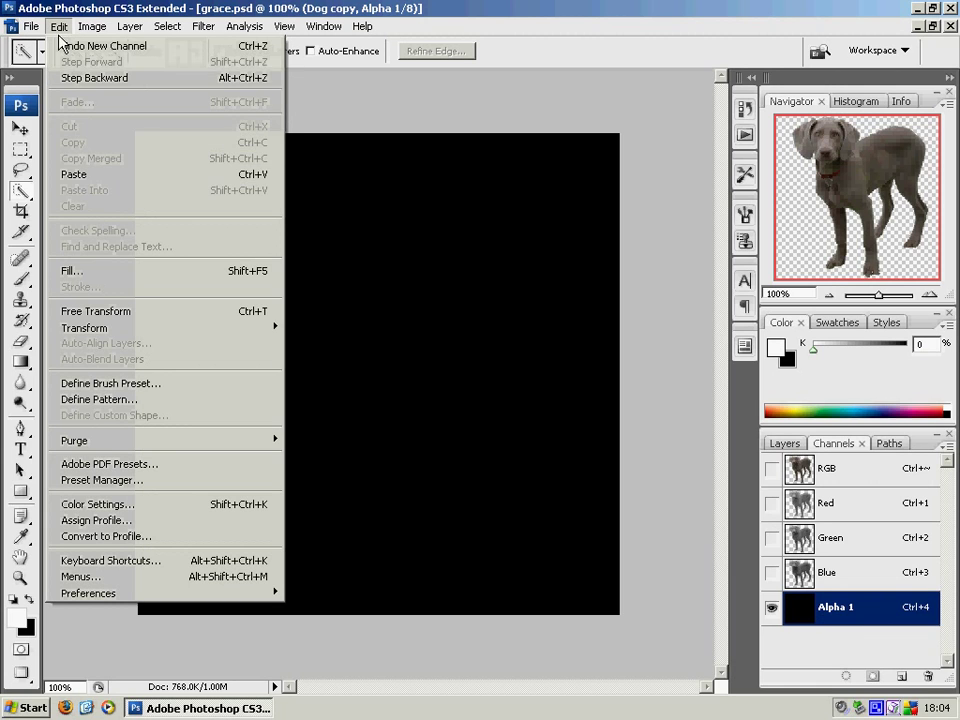
pyautogui.click(131, 182)
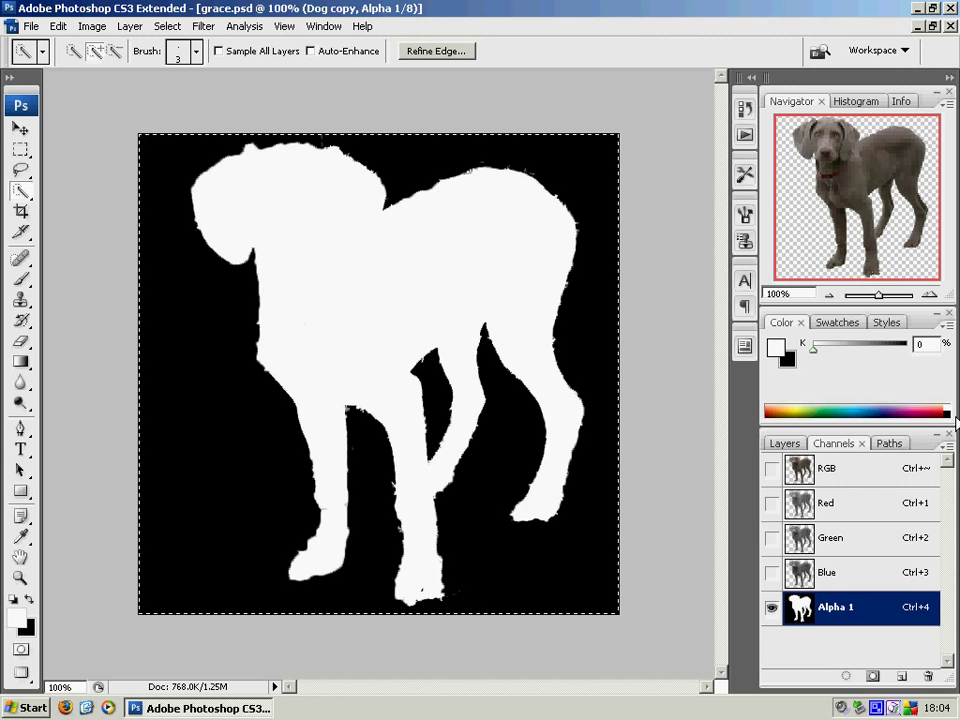
# Make the RGB channels visible again and flatten the image into one Background layer
pyautogui.click(771, 468)
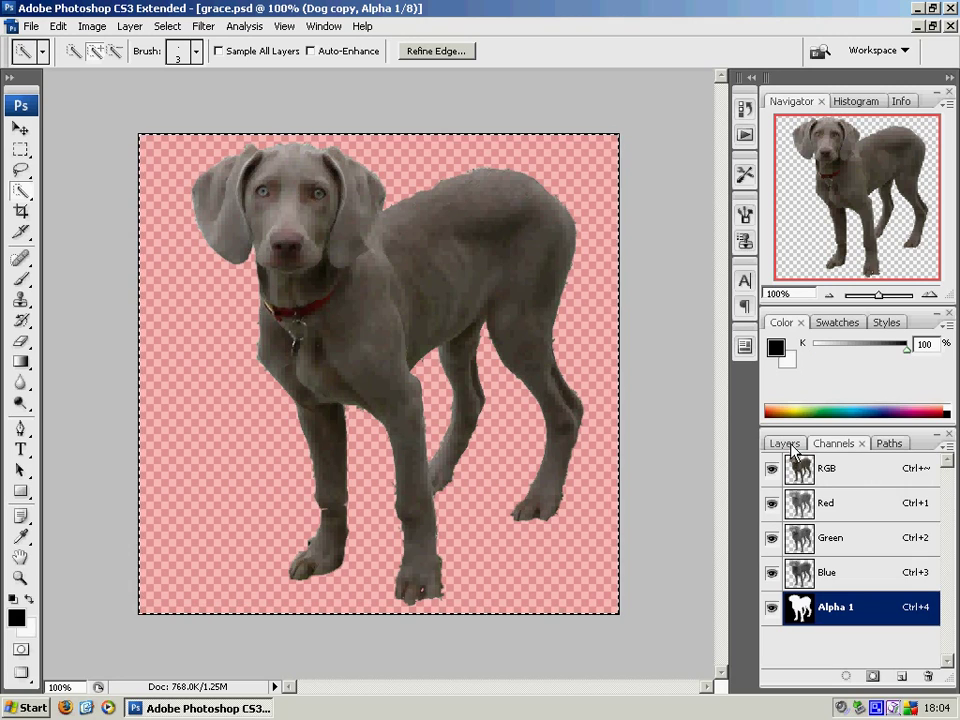
pyautogui.click(785, 443)
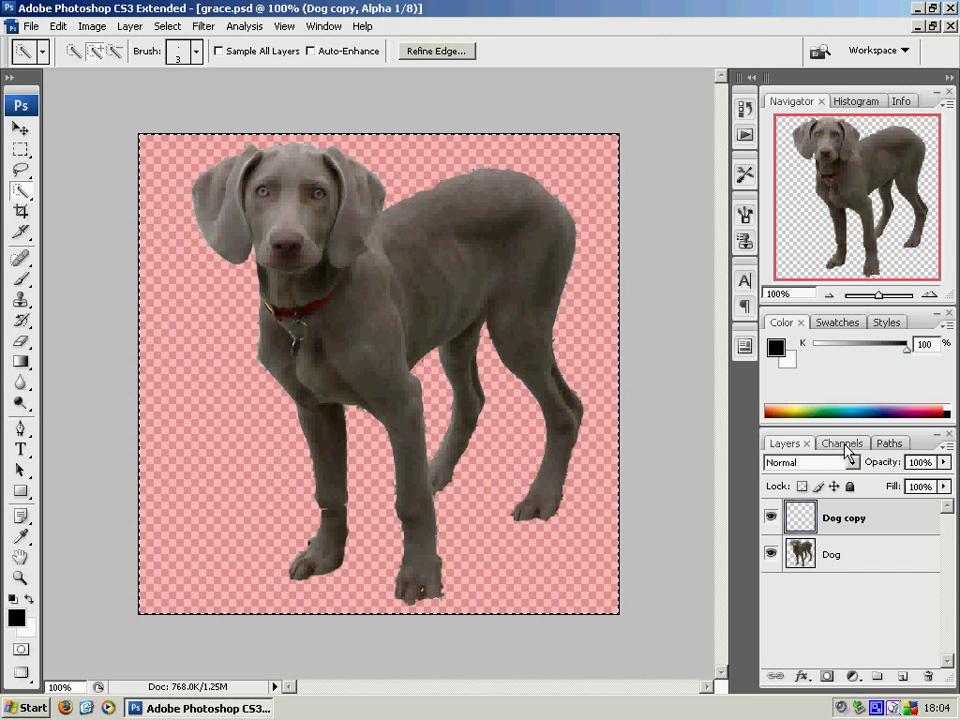
pyautogui.click(950, 448)
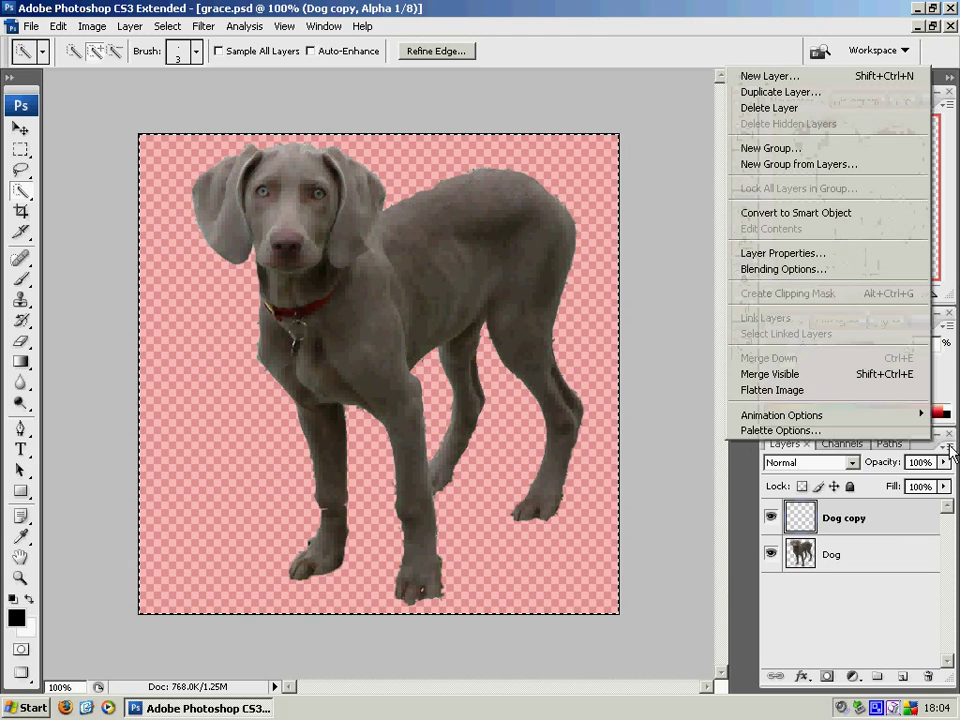
pyautogui.click(826, 394)
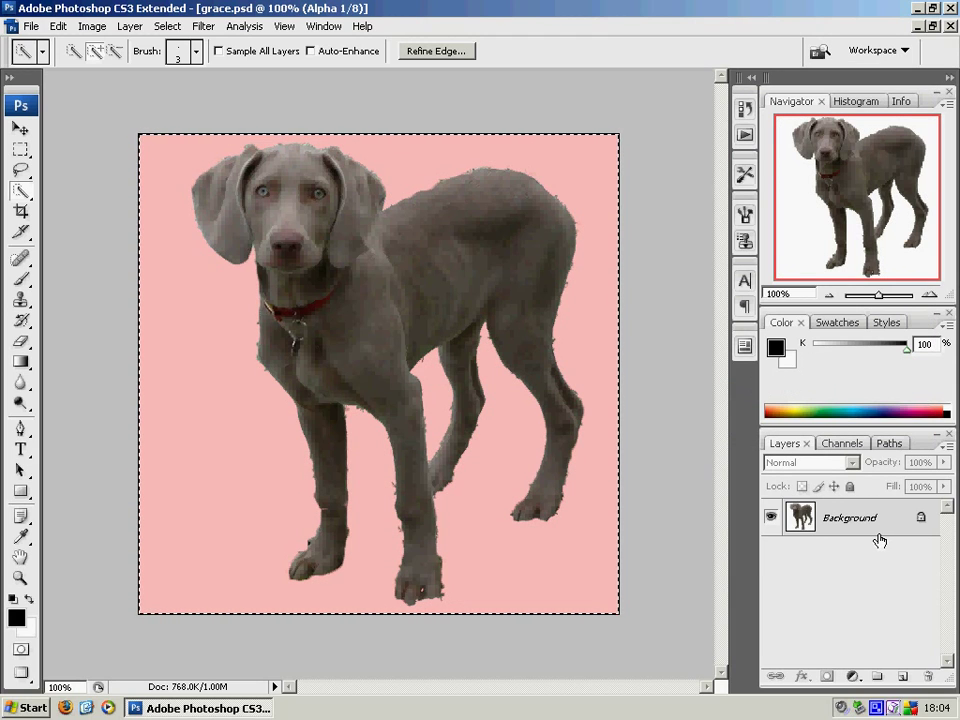
# Back in Channels, toggle the Alpha 1 channel off and on to check it
pyautogui.click(839, 446)
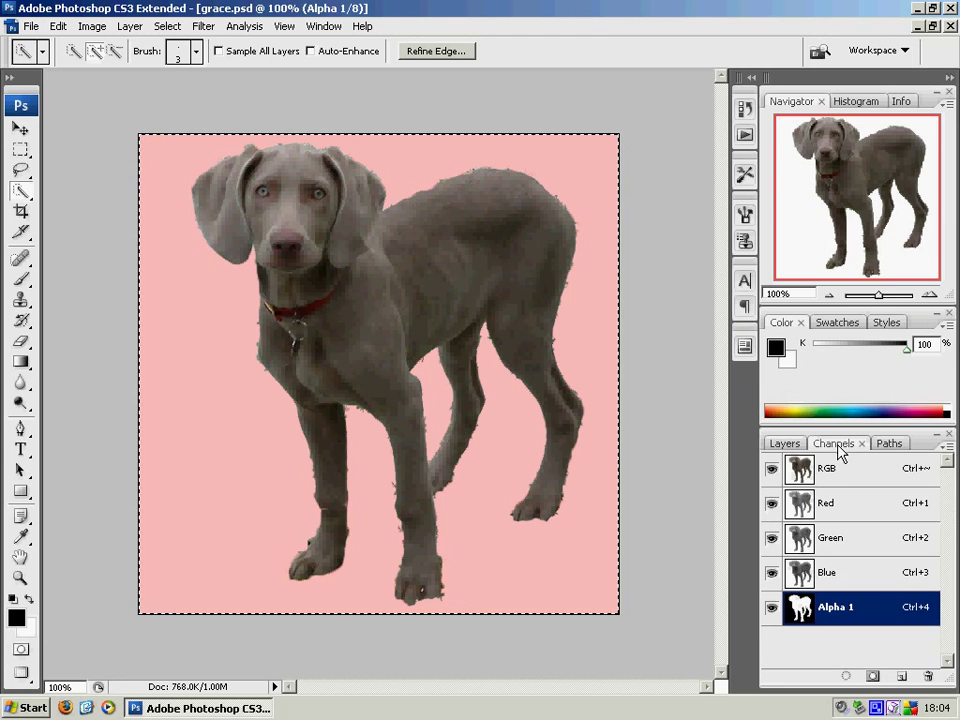
pyautogui.click(771, 607)
pyautogui.click(771, 607)
# Save the image as grace.dds in D3D/DDS format with Alpha Channels left checked
pyautogui.click(30, 27)
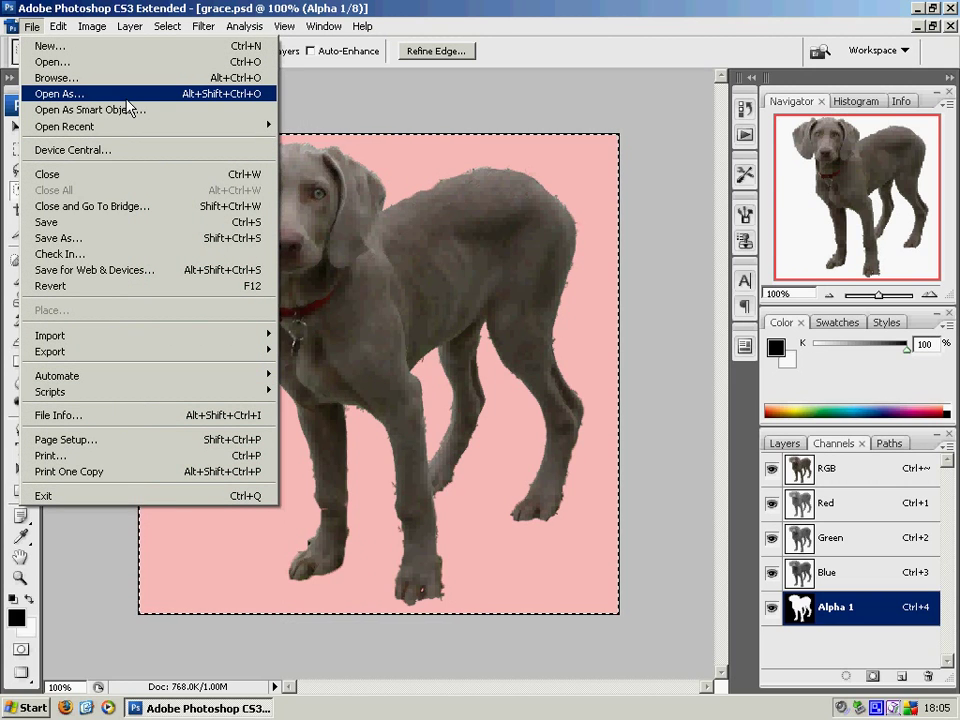
pyautogui.click(118, 240)
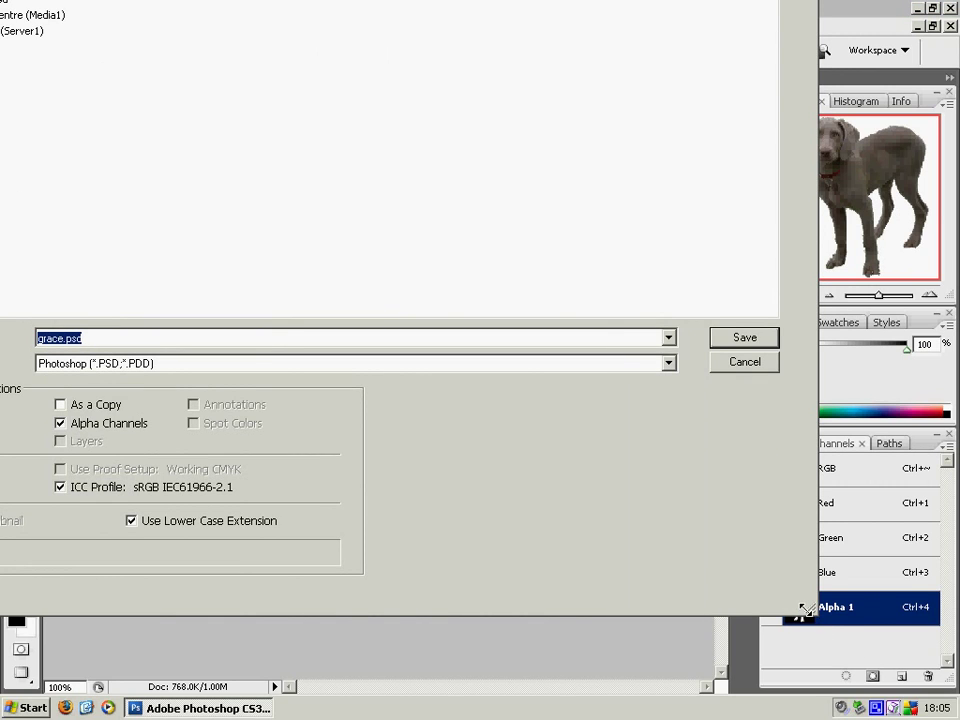
pyautogui.moveTo(806, 610); pyautogui.dragTo(400, 598)
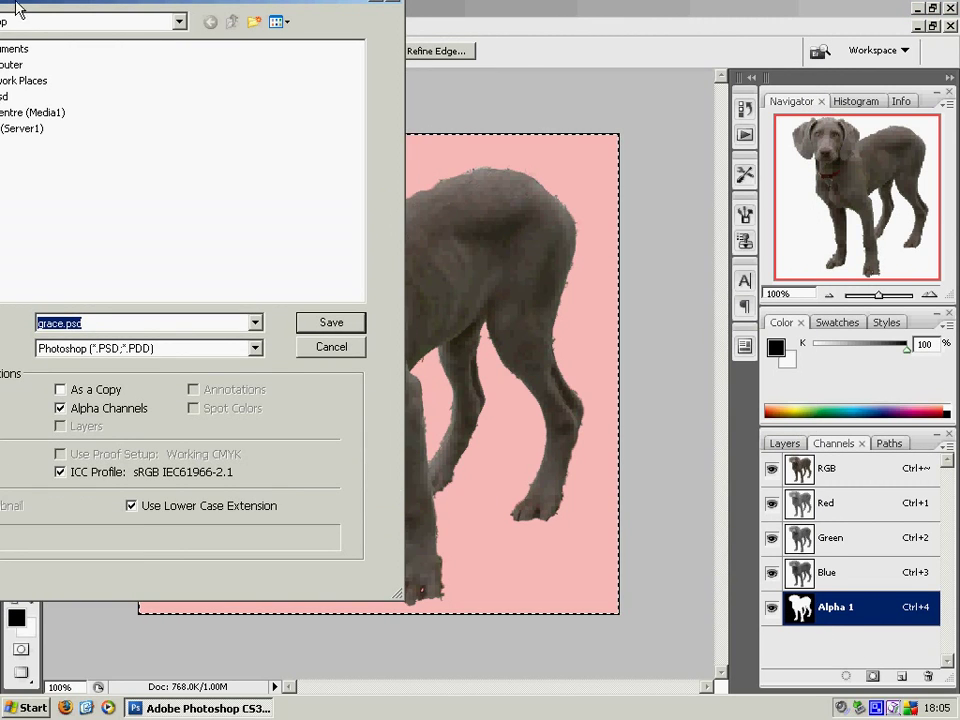
pyautogui.moveTo(15, 8); pyautogui.dragTo(359, 90)
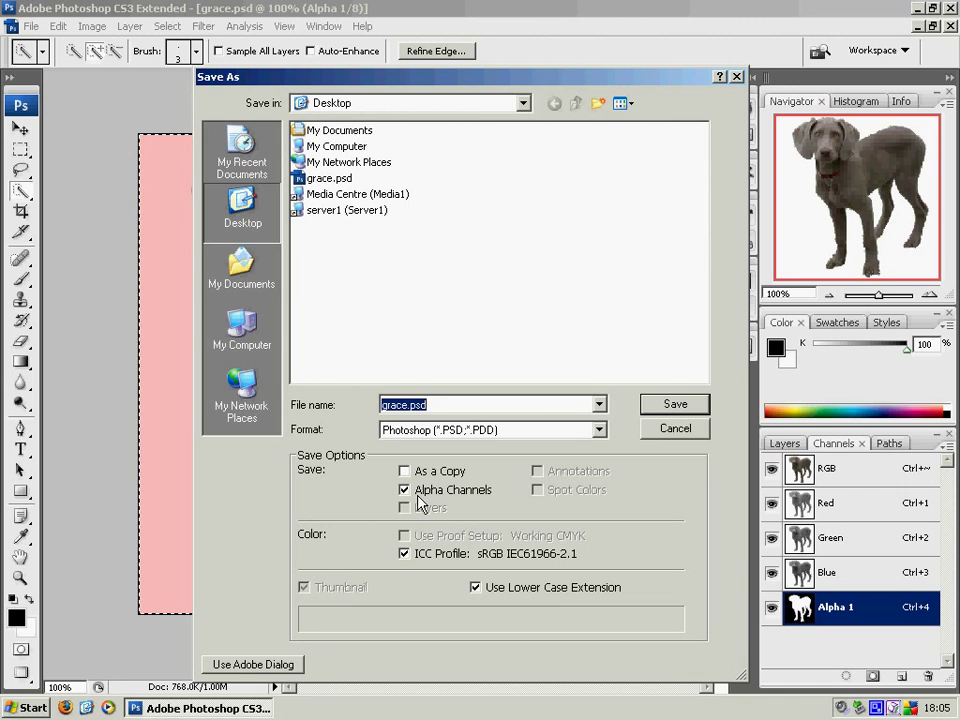
pyautogui.click(599, 430)
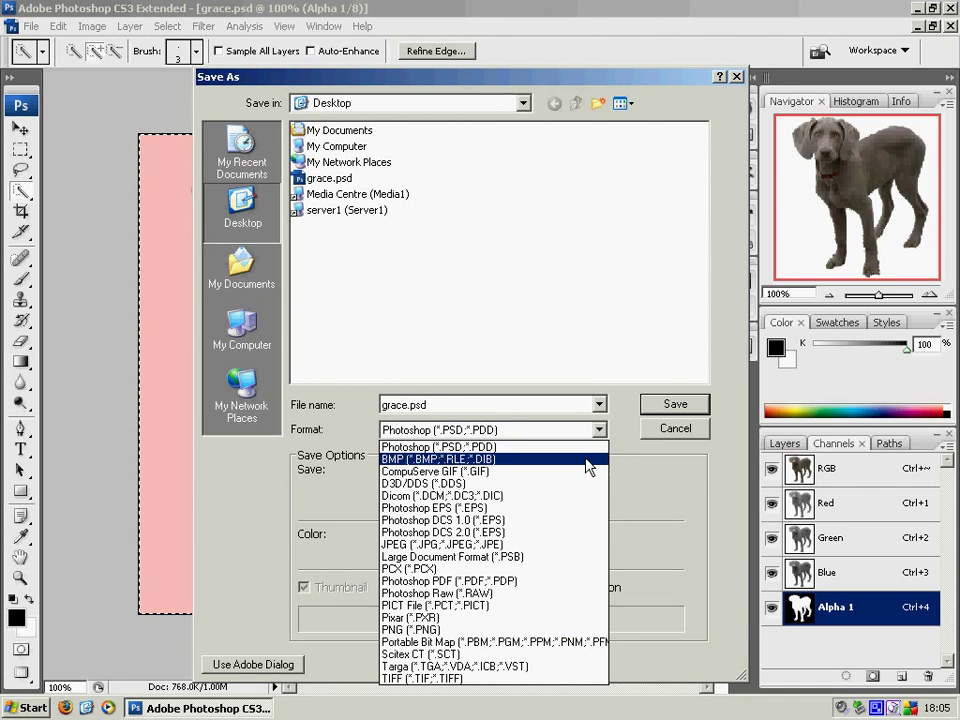
pyautogui.click(443, 484)
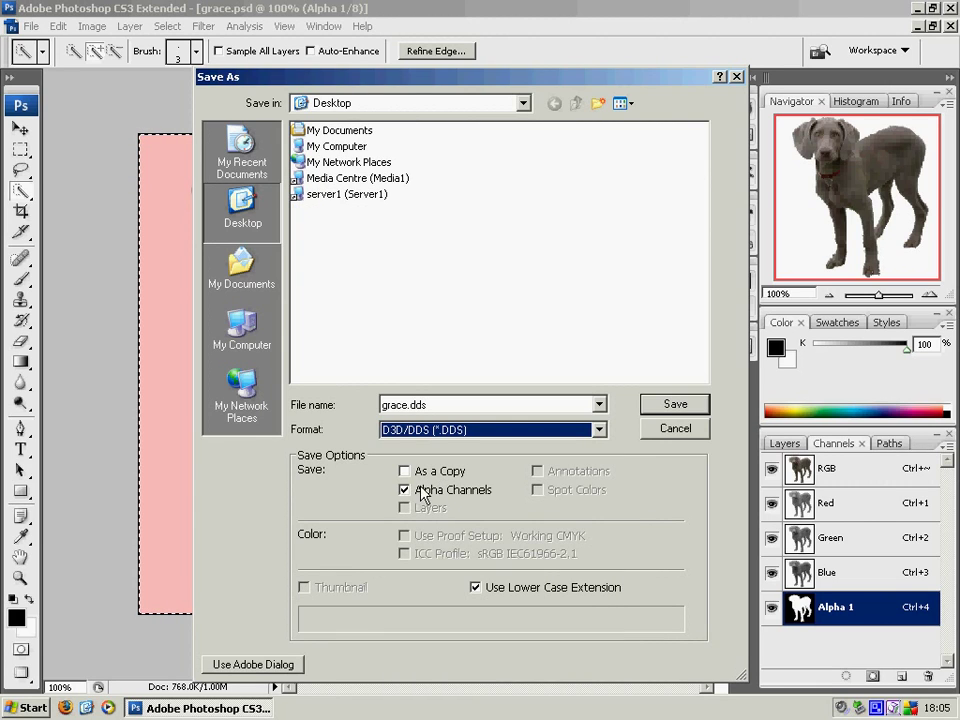
pyautogui.click(404, 490)
pyautogui.click(404, 491)
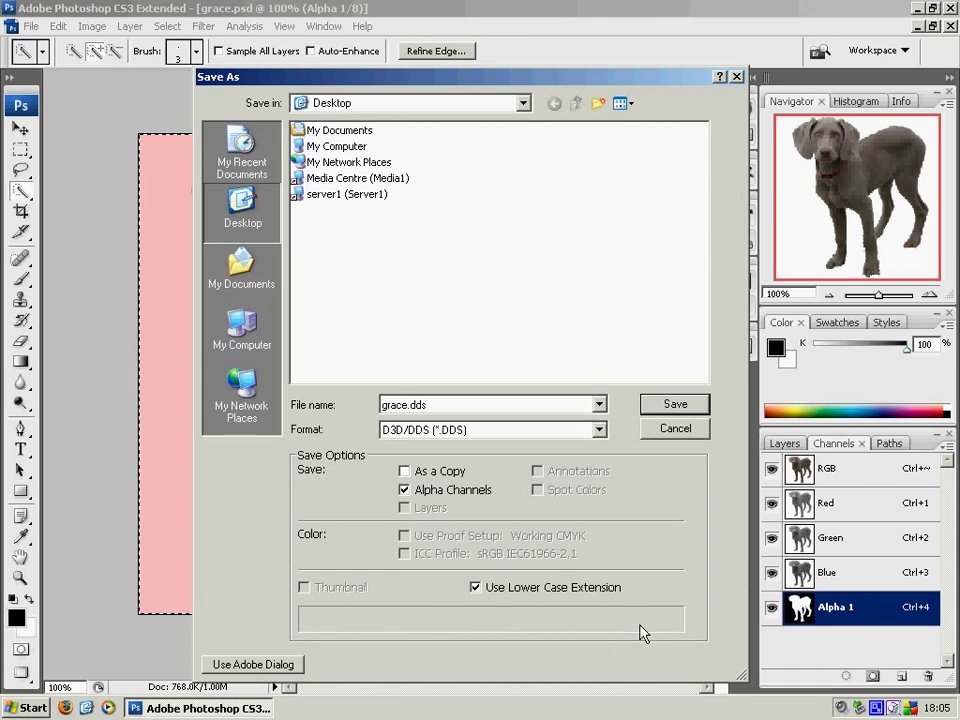
pyautogui.click(677, 410)
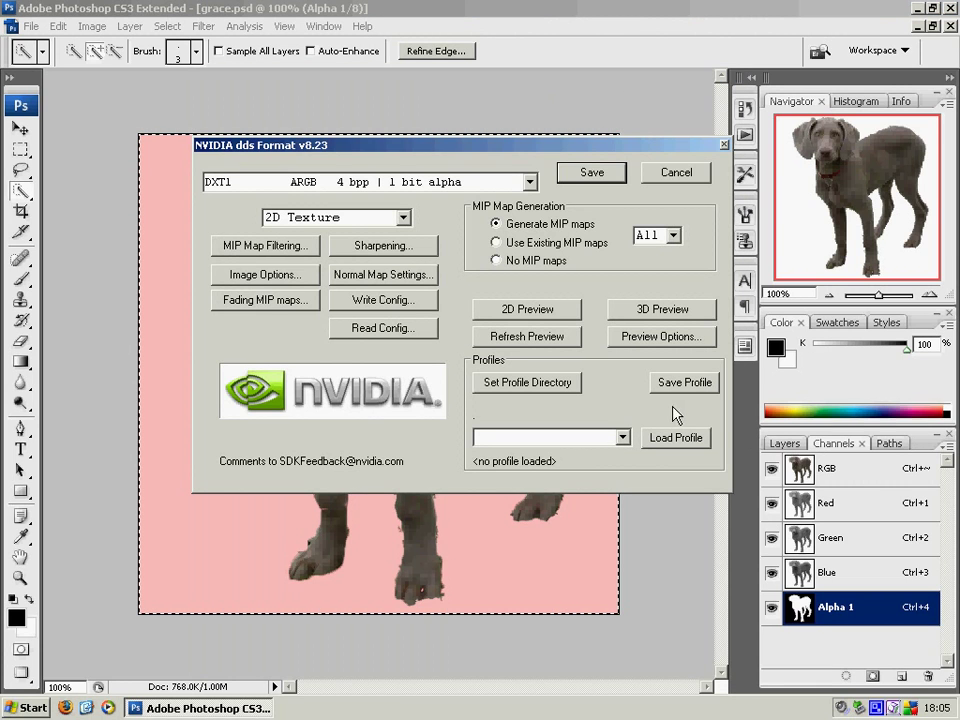
# Pick DXT1 ARGB 4 bpp with 1-bit alpha compression and save grace.dds
pyautogui.click(530, 183)
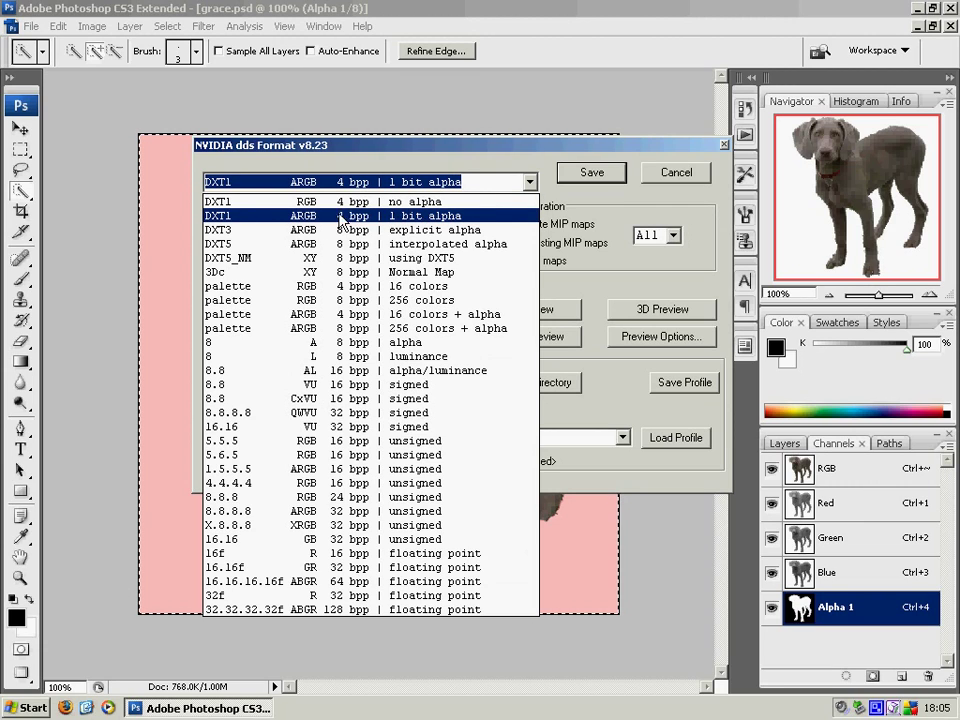
pyautogui.click(302, 218)
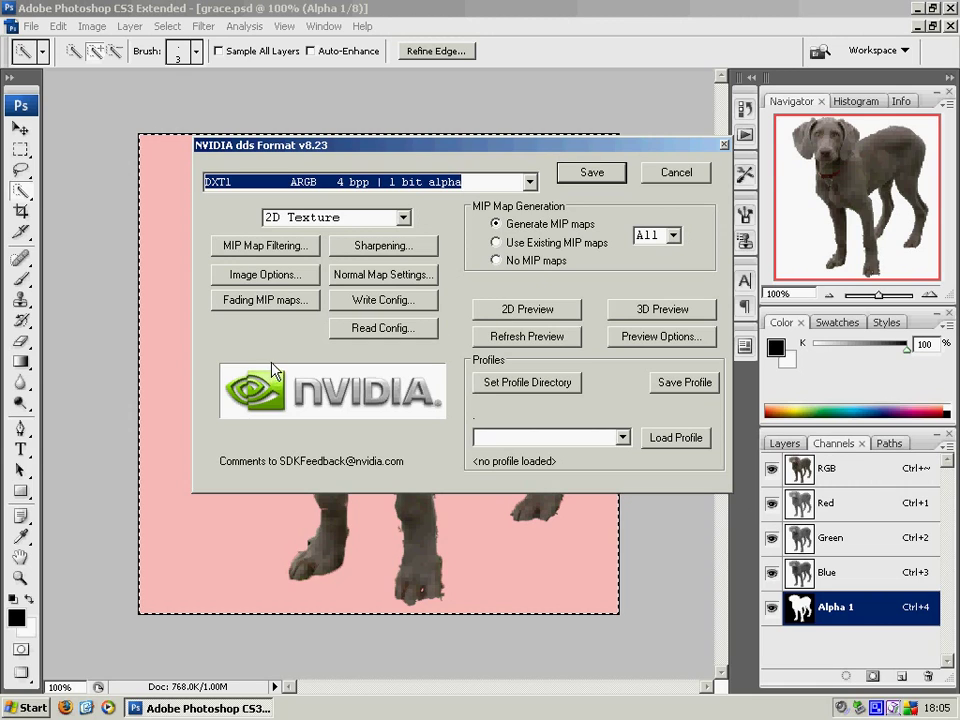
pyautogui.click(612, 176)
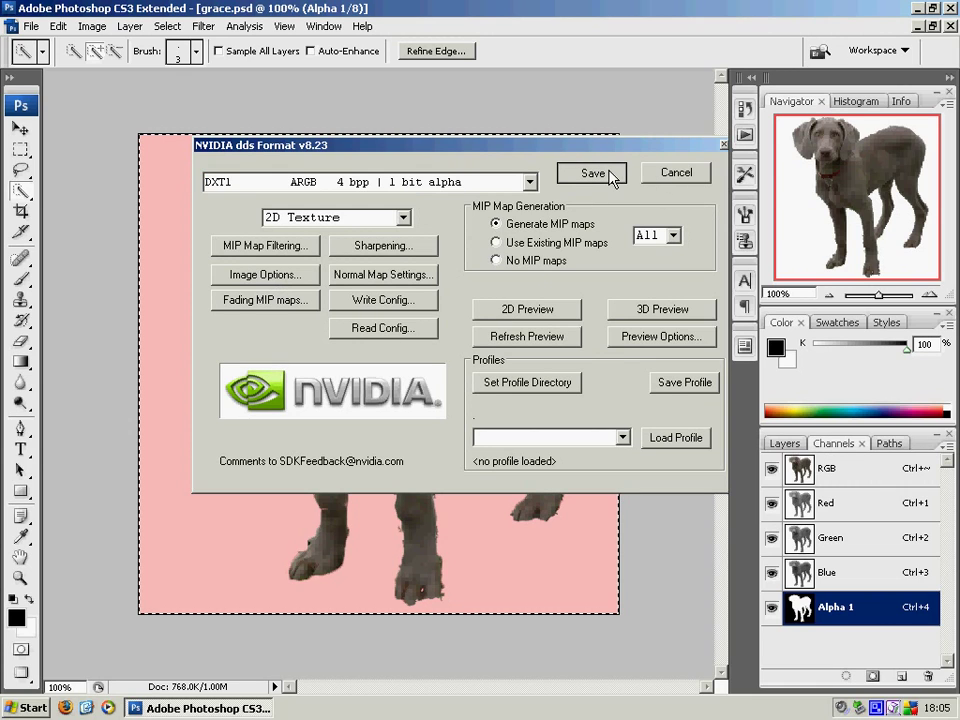